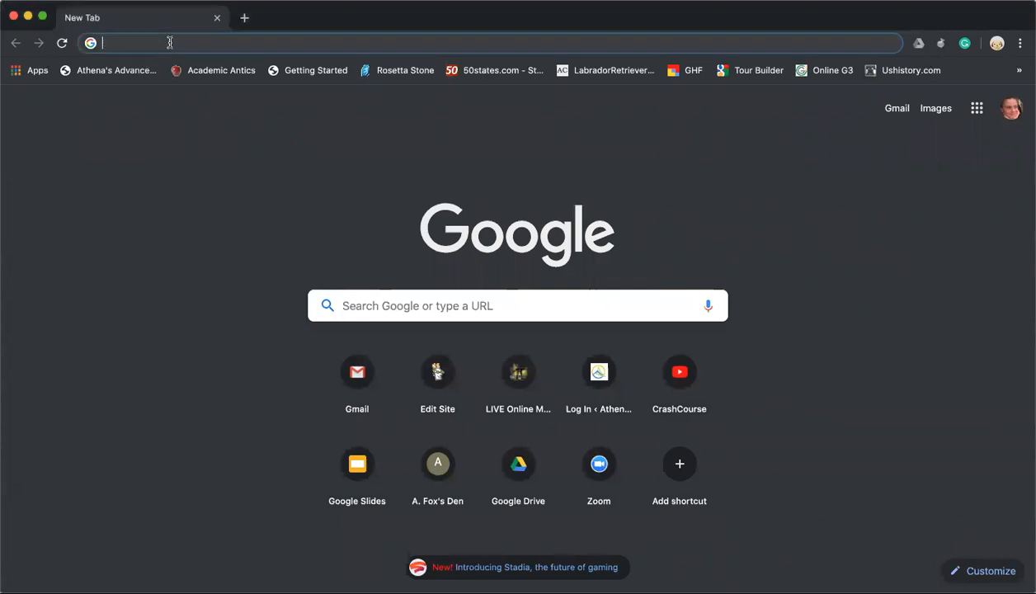
# - Search the web for "pixton", open the Pixton website and go to Classic Pixton
pyautogui.write('pixton')
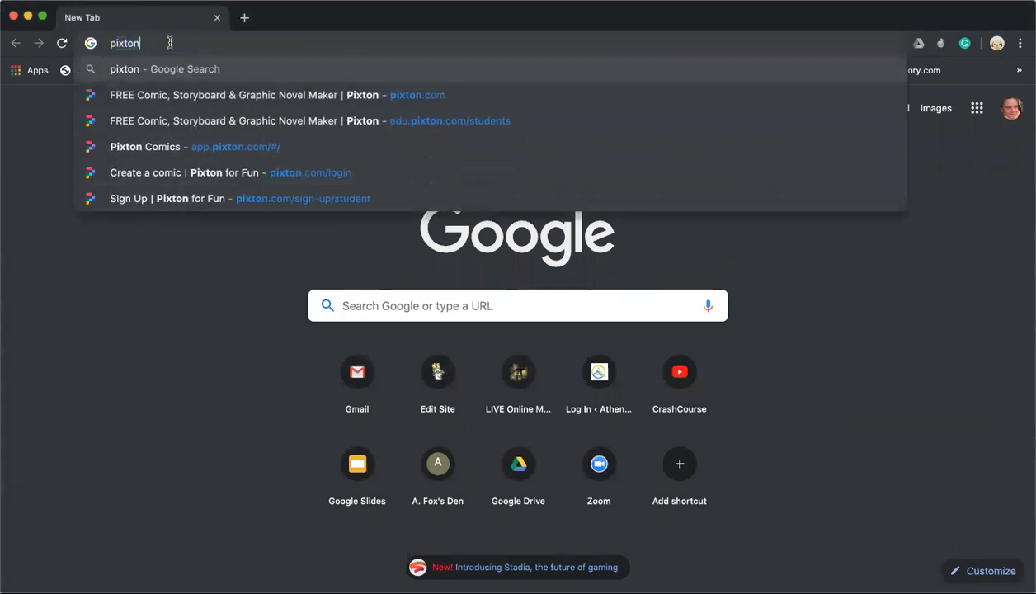
pyautogui.press('Return')
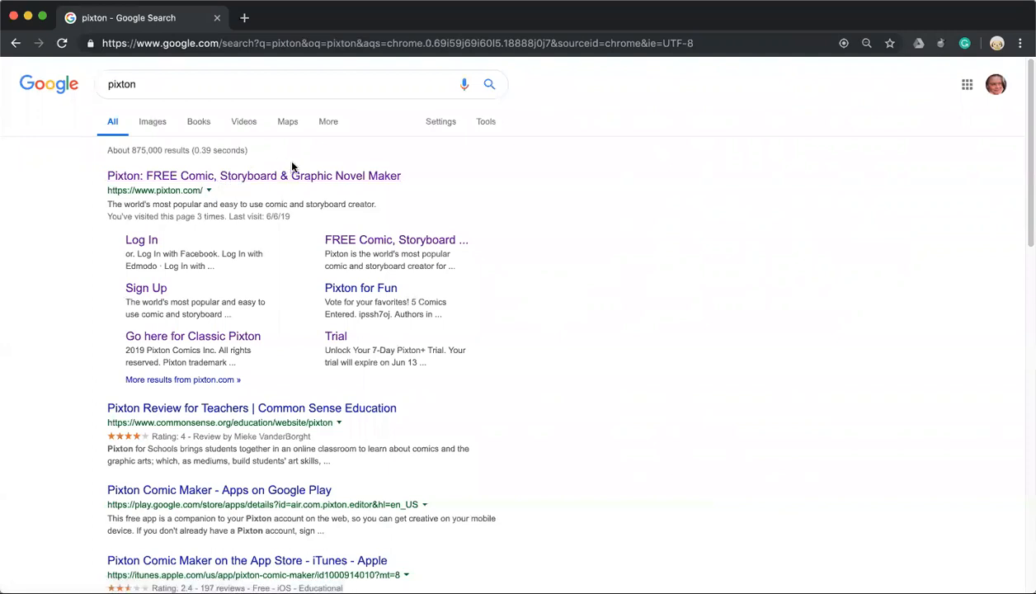
pyautogui.click(311, 183)
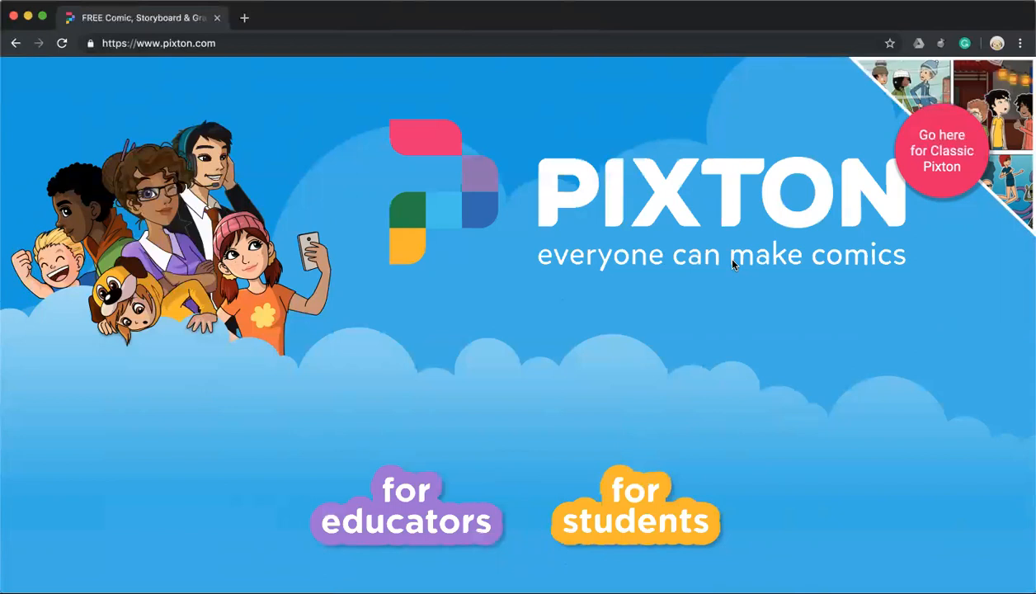
pyautogui.click(938, 167)
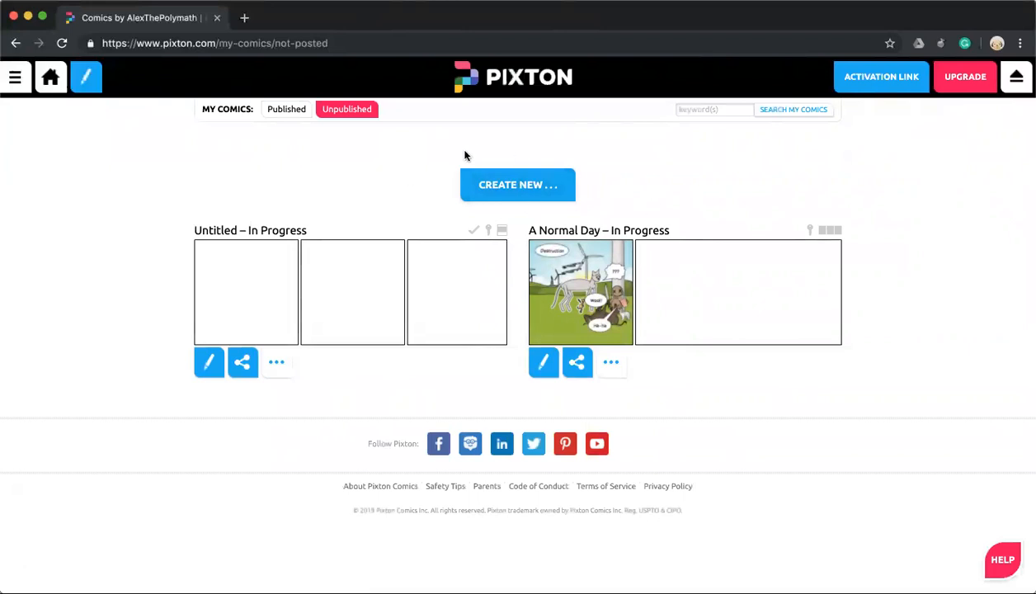
# - Open the Pixton site through a "pixton" search in a second tab and close that tab again
pyautogui.click(244, 17)
pyautogui.write('pixton')
pyautogui.press('Return')
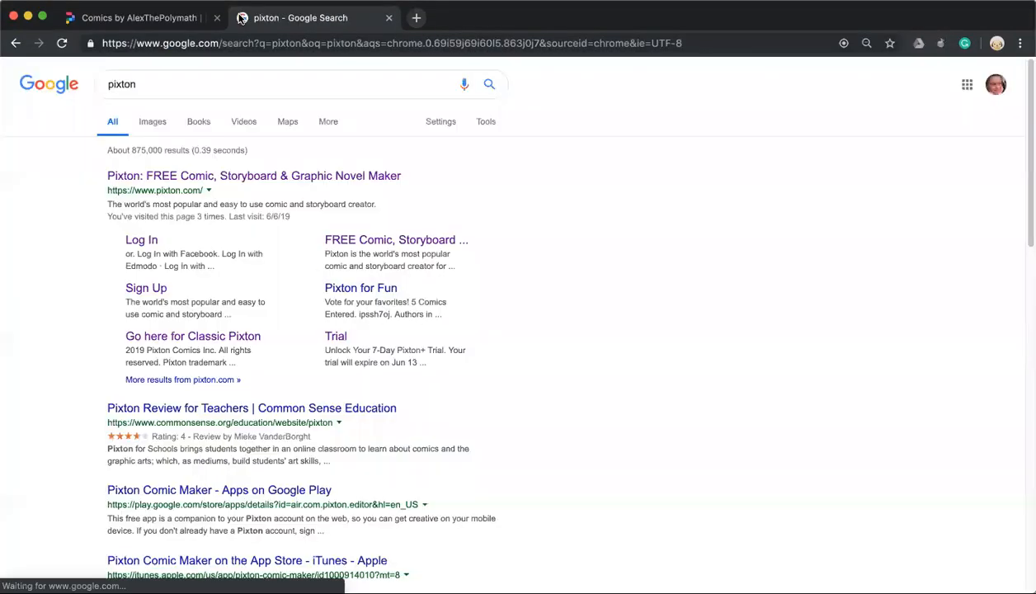
pyautogui.click(238, 176)
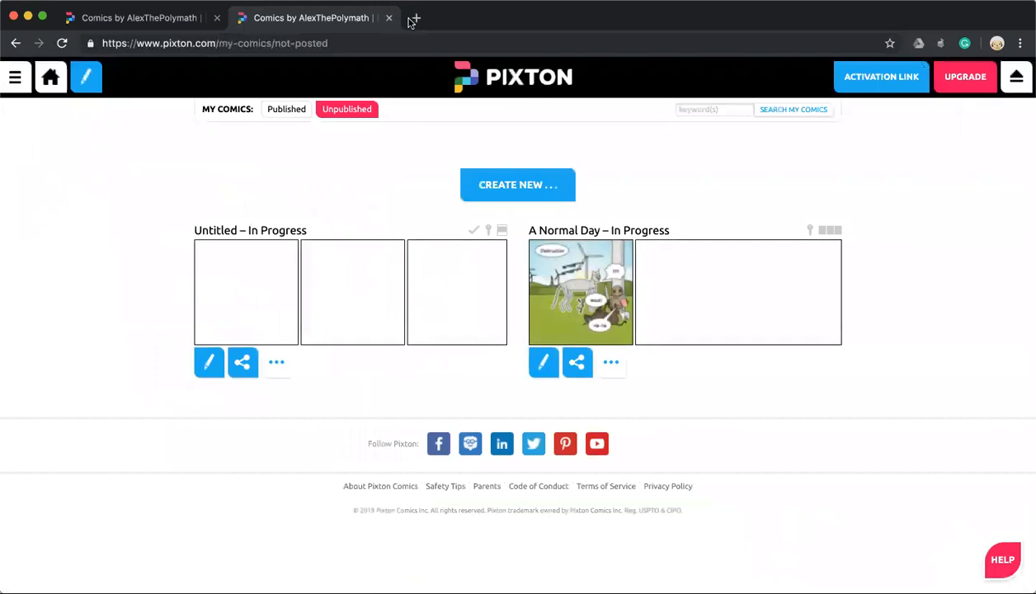
pyautogui.click(389, 18)
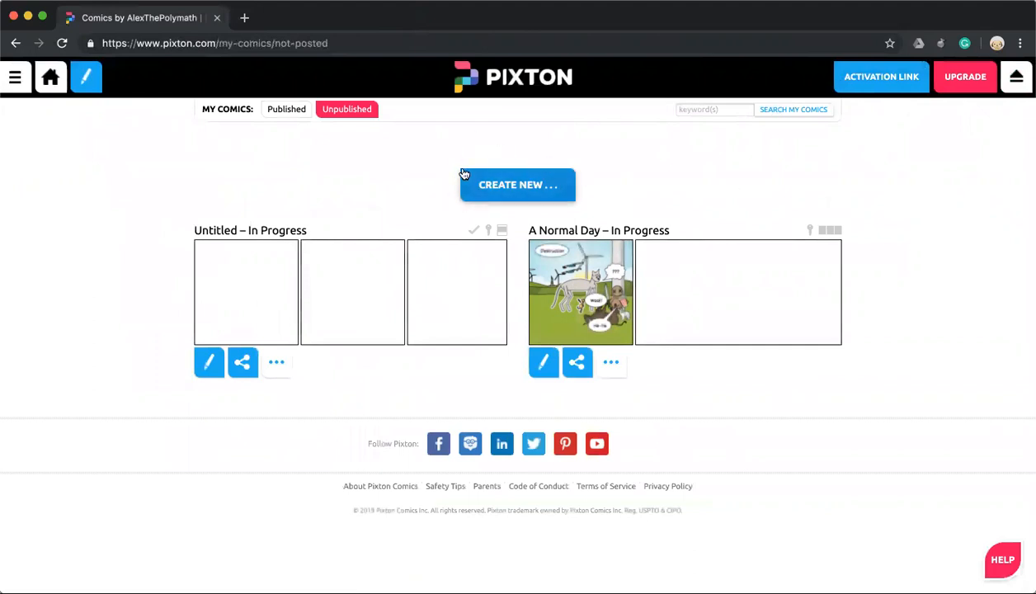
# - Create a new comic with the Comic Strip layout in Basic mode
pyautogui.click(510, 192)
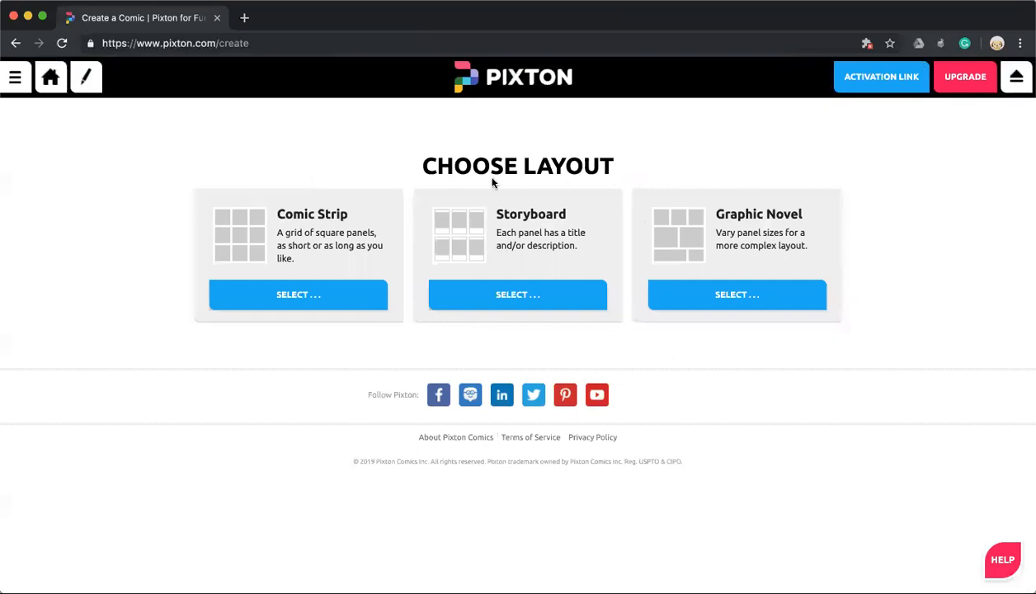
pyautogui.click(309, 287)
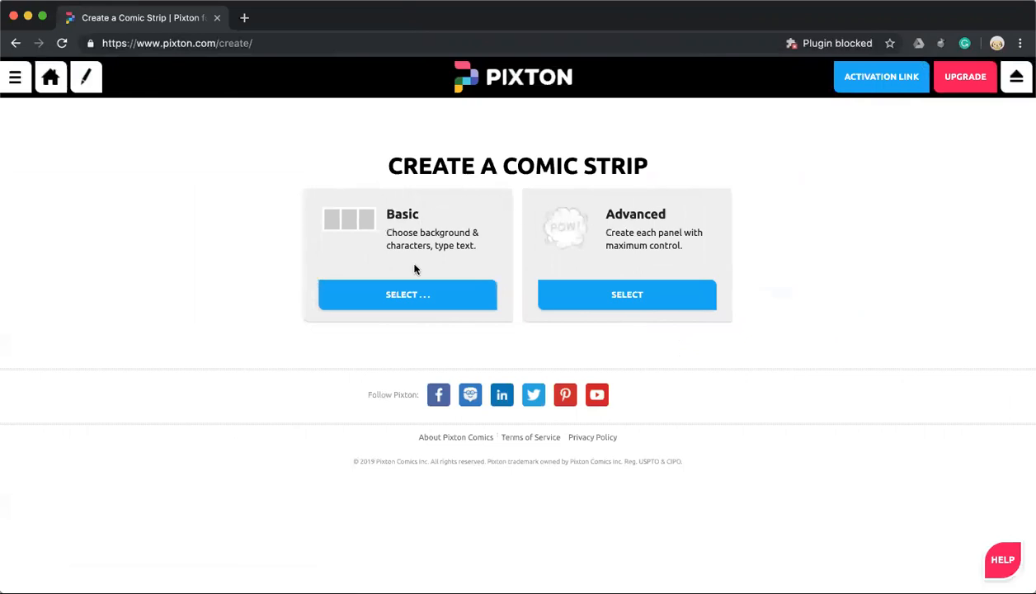
pyautogui.click(414, 292)
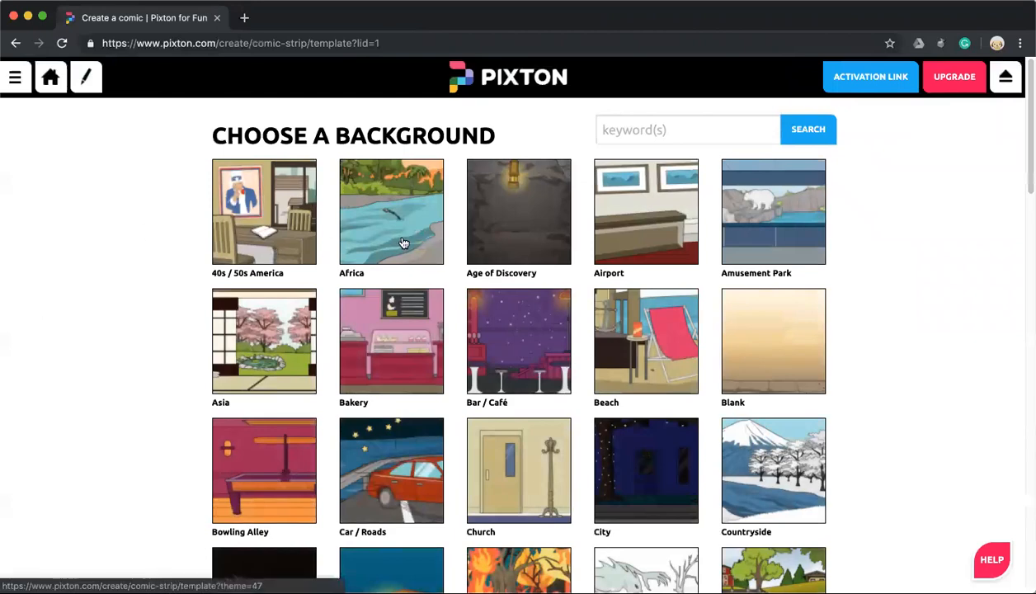
# - Choose the Medieval Era background theme and pick the two-towered castle with the drawbridge and moat
pyautogui.scroll(-15, 655, 228)
pyautogui.scroll(5, 666, 231)
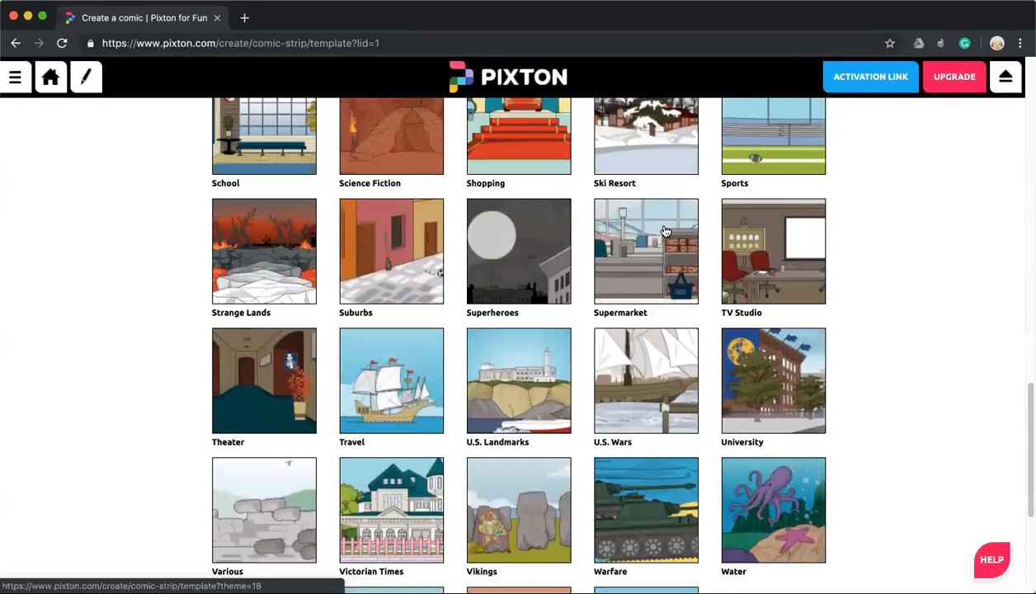
pyautogui.scroll(4, 666, 231)
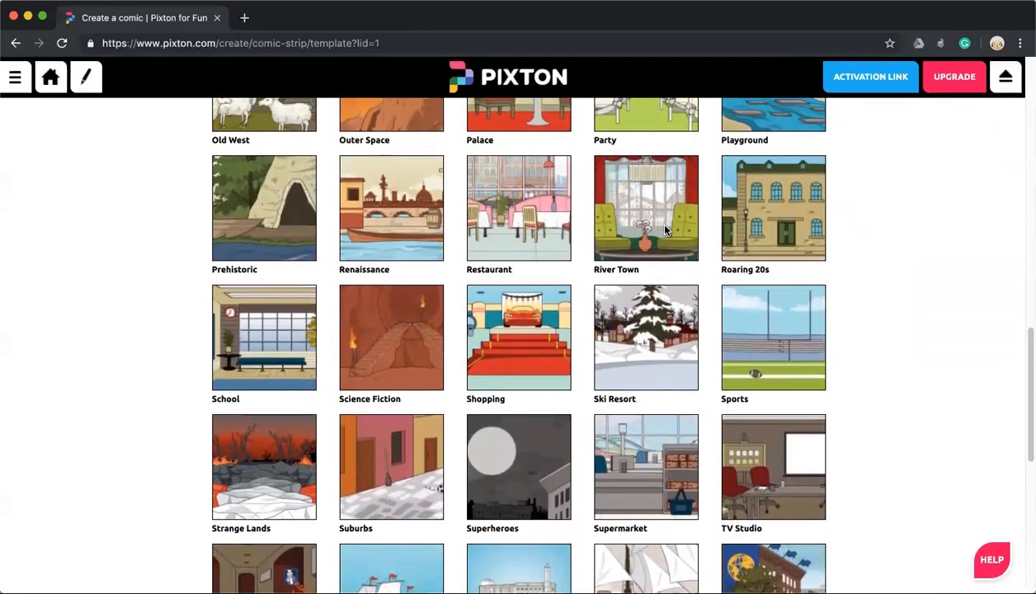
pyautogui.scroll(7, 666, 231)
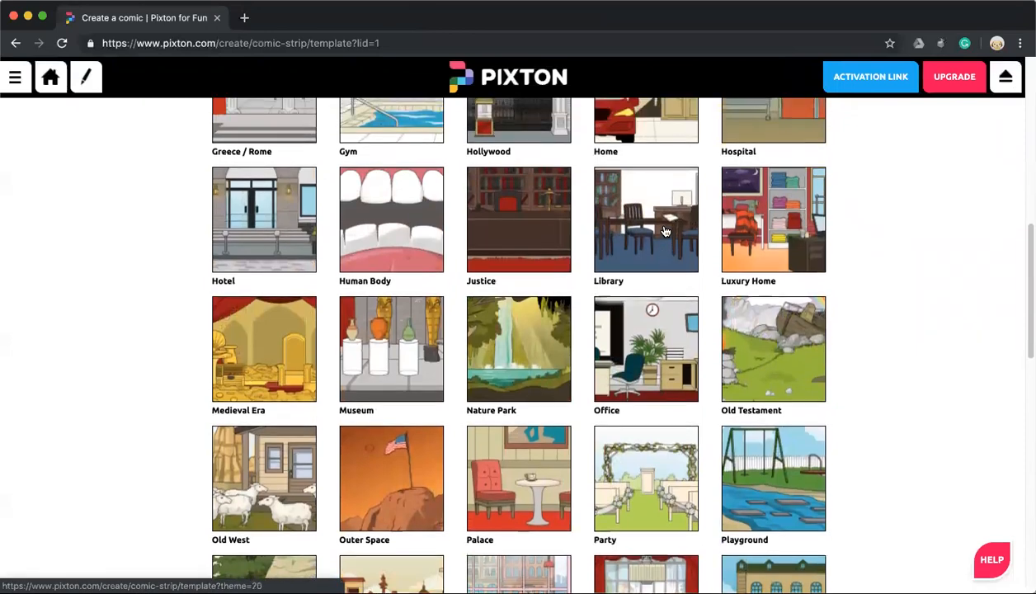
pyautogui.scroll(11, 666, 231)
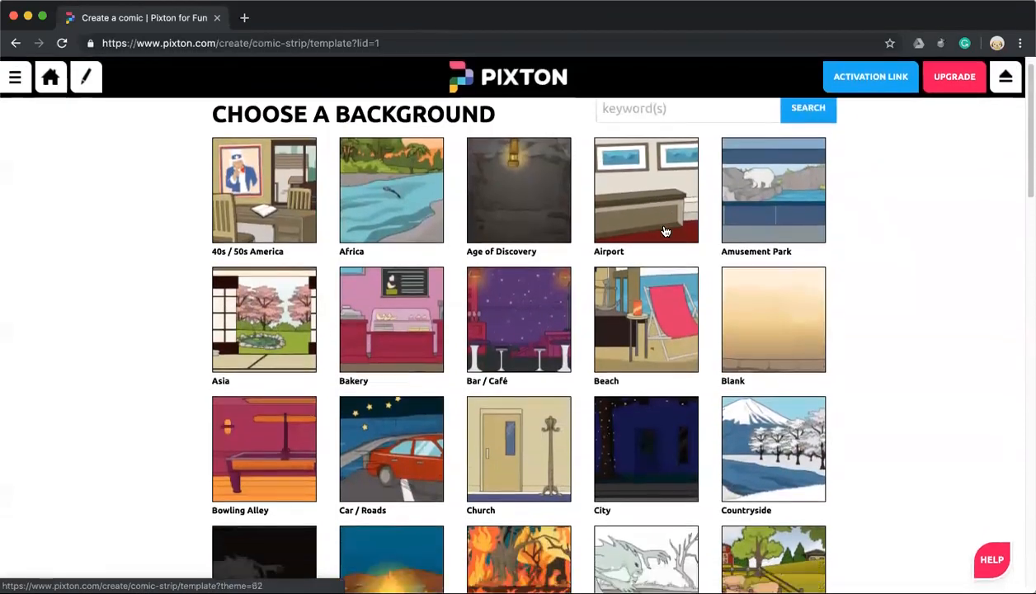
pyautogui.scroll(-9, 666, 231)
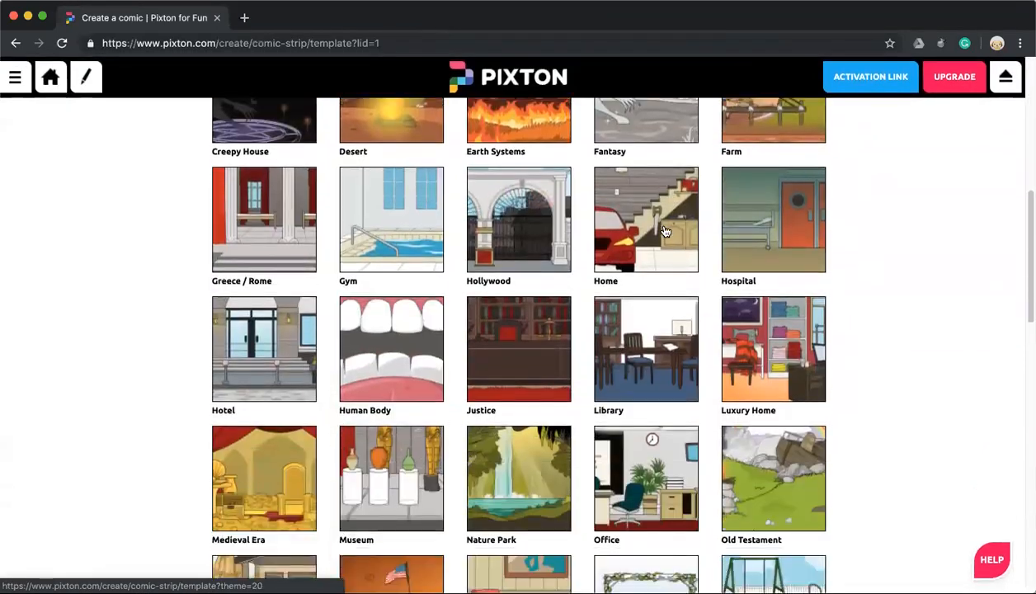
pyautogui.scroll(-5, 665, 231)
pyautogui.scroll(-1, 418, 223)
pyautogui.click(279, 217)
pyautogui.scroll(-8, 135, 269)
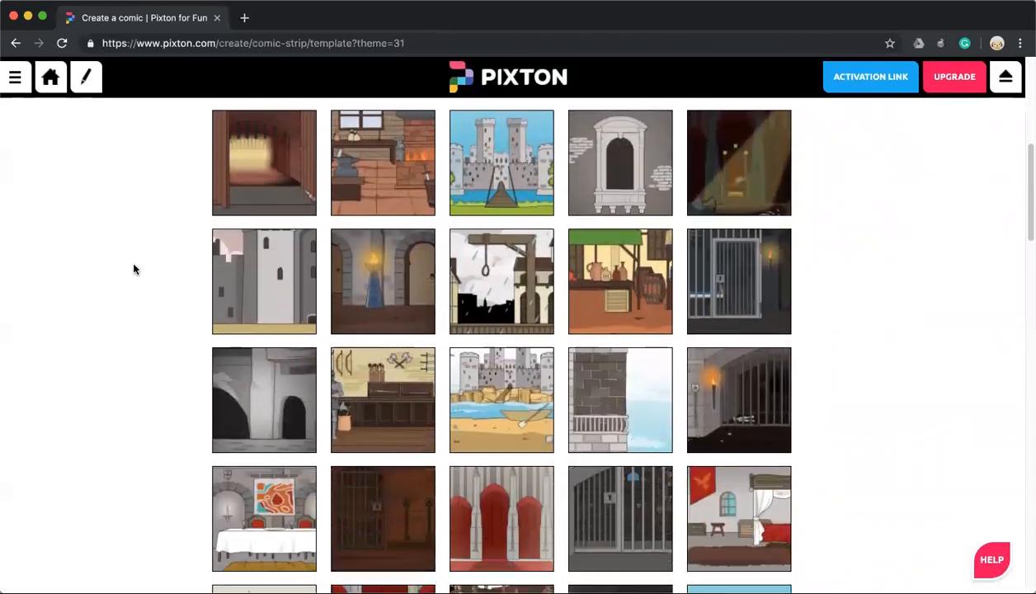
pyautogui.scroll(3, 134, 269)
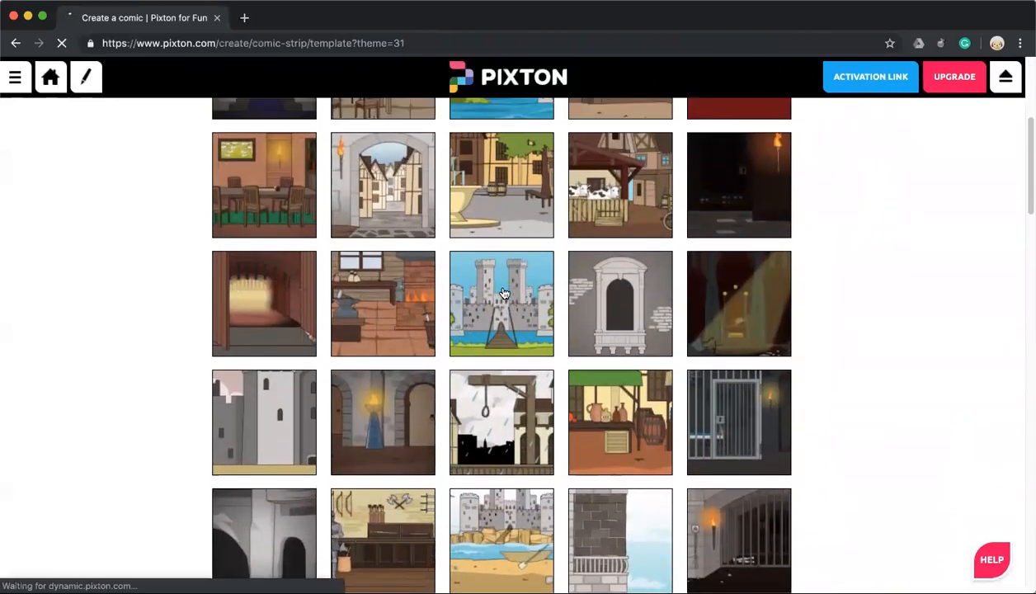
pyautogui.click(504, 294)
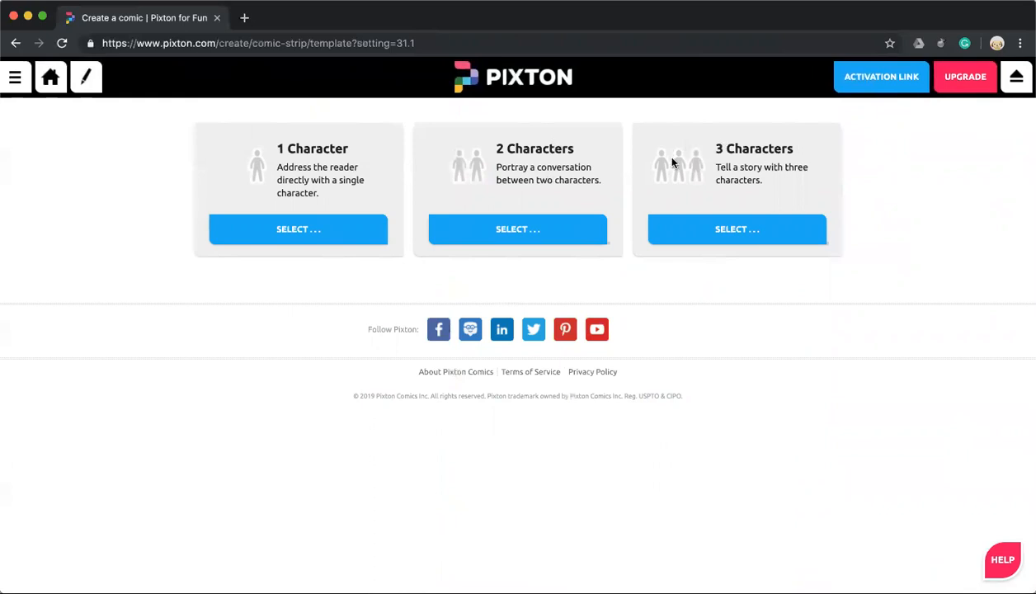
# - Set the comic to 1 Character and choose the brown-haired man in the cream tunic
pyautogui.click(302, 226)
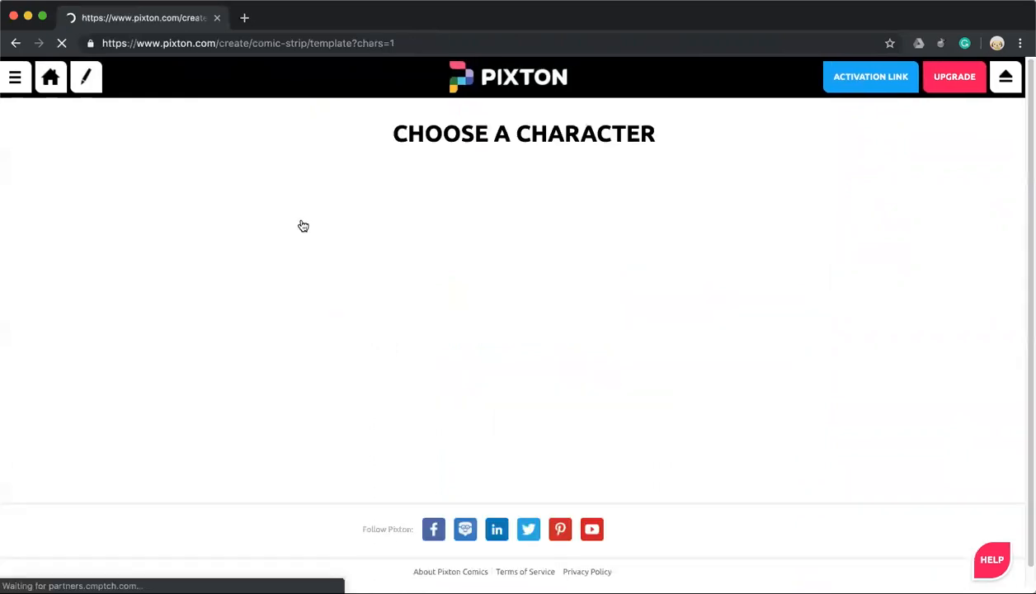
pyautogui.scroll(-1, 149, 230)
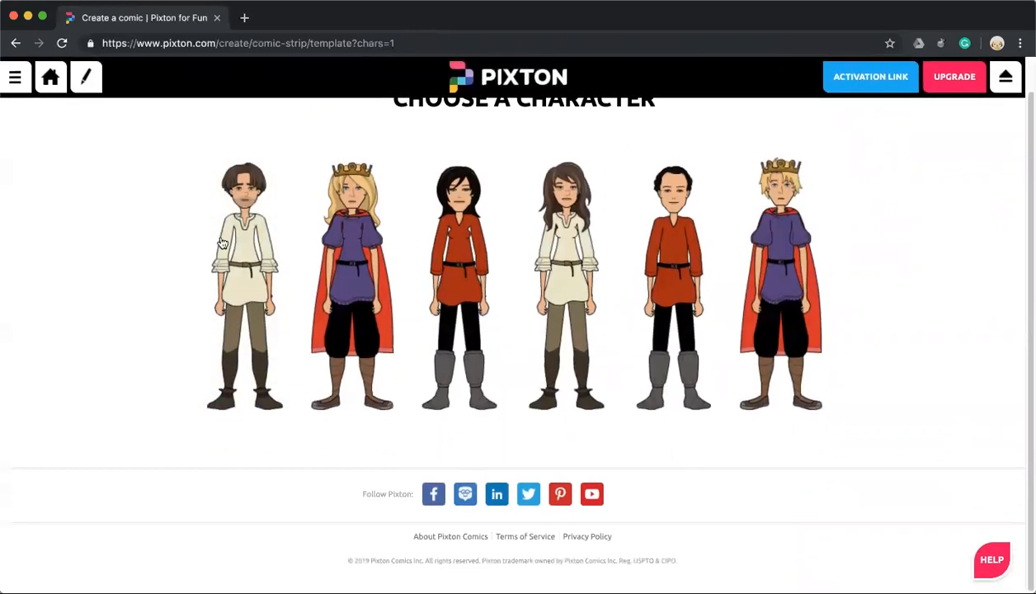
pyautogui.scroll(1, 953, 233)
pyautogui.scroll(1, 953, 233)
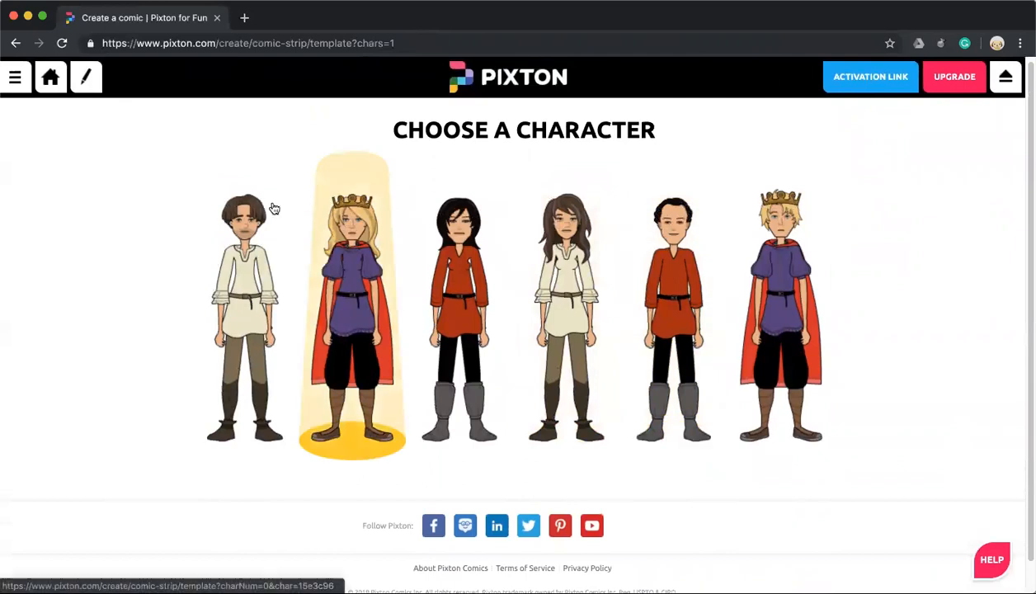
pyautogui.click(227, 245)
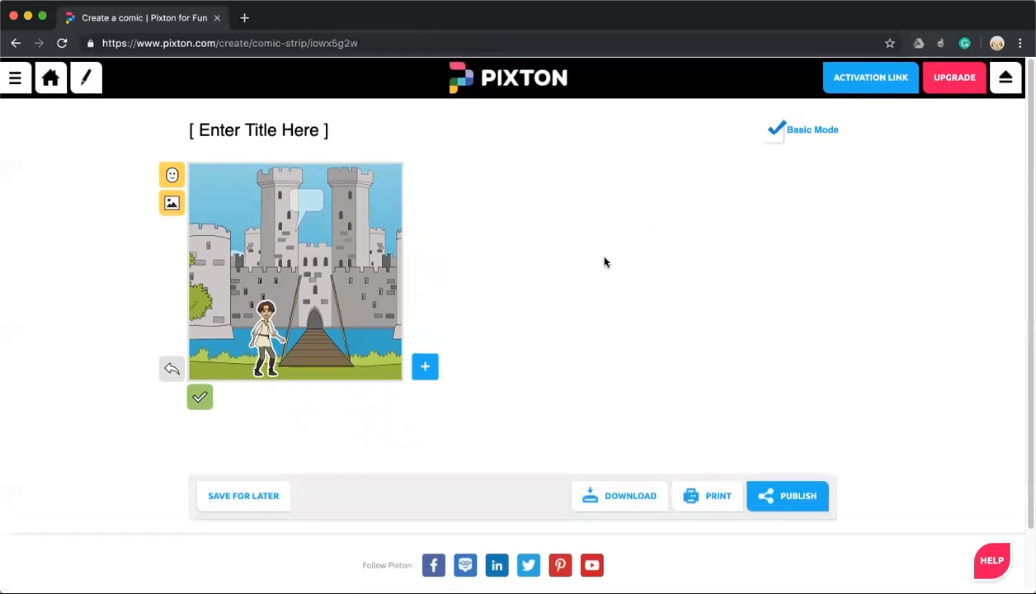
# - Title the comic "Medieval Fantasy Trouble"
pyautogui.click(255, 127)
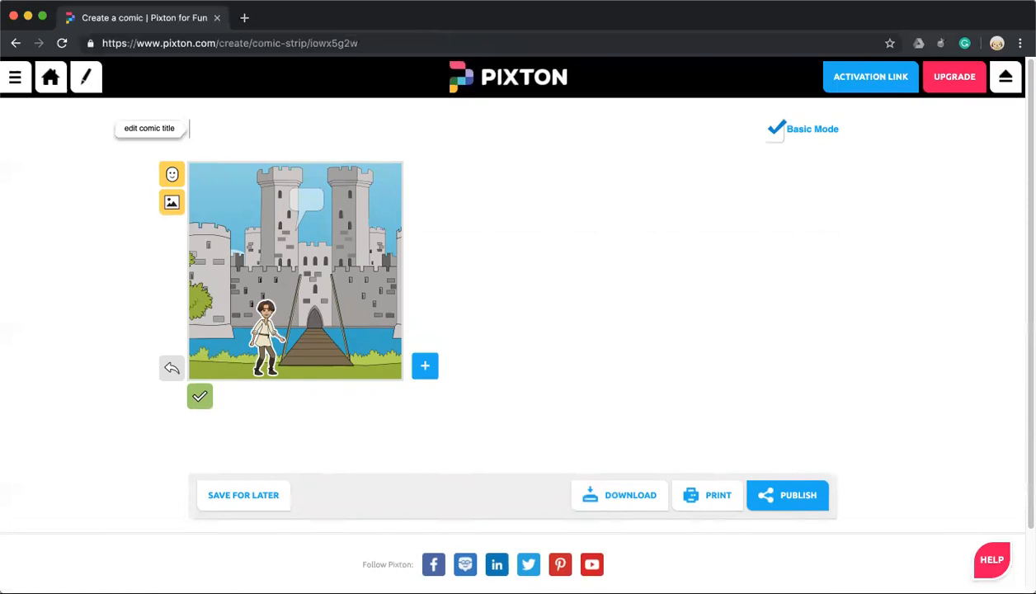
pyautogui.write('Medieval Fantasy Trouble')
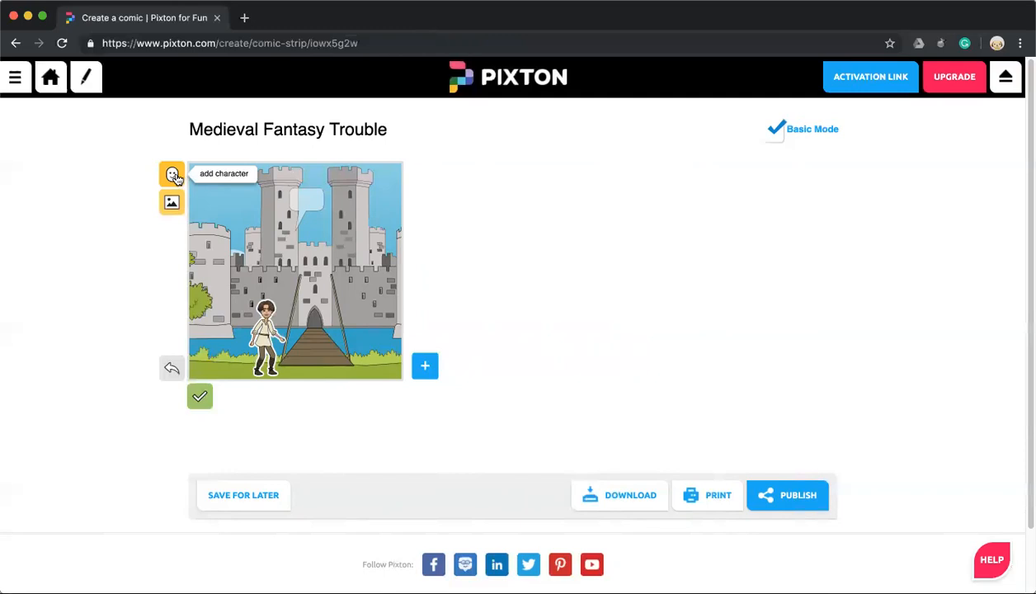
# - Search My Characters for "astronaut" and for "man", and clear the search
pyautogui.click(173, 175)
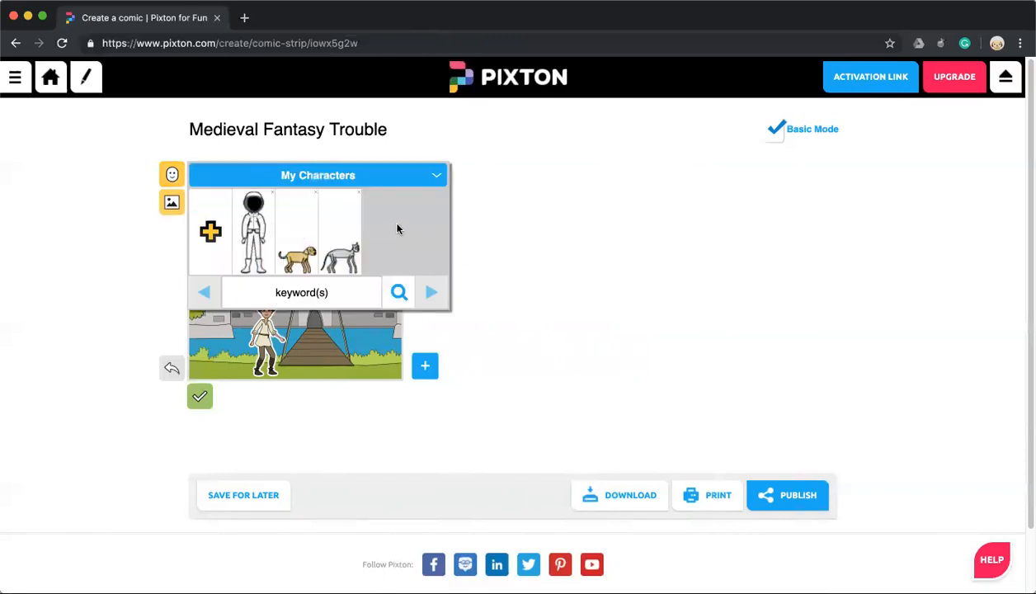
pyautogui.click(322, 291)
pyautogui.write('astronaut')
pyautogui.press('Return')
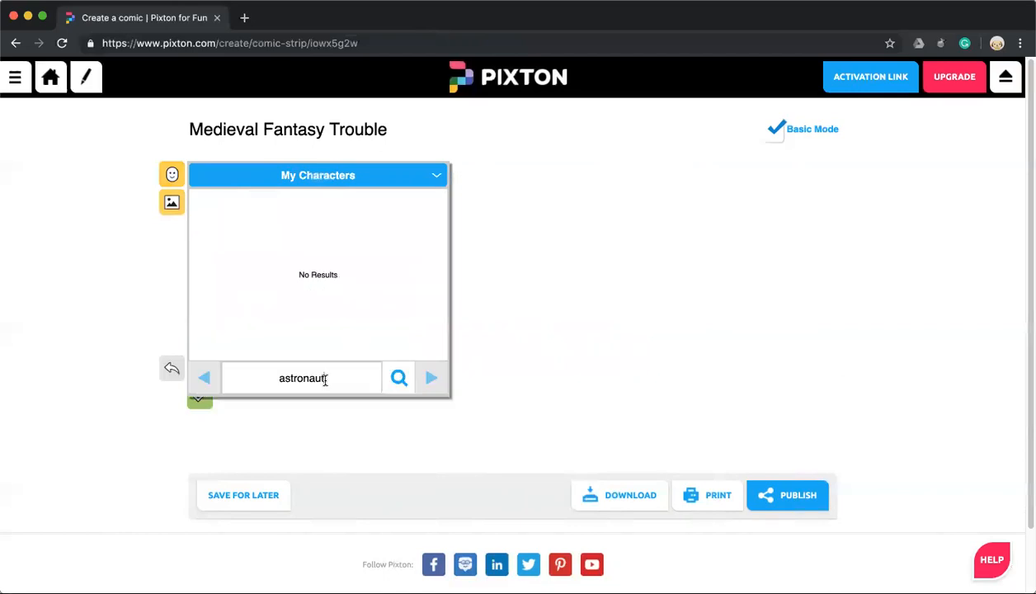
pyautogui.moveTo(322, 377); pyautogui.dragTo(191, 377)
pyautogui.press('BackSpace')
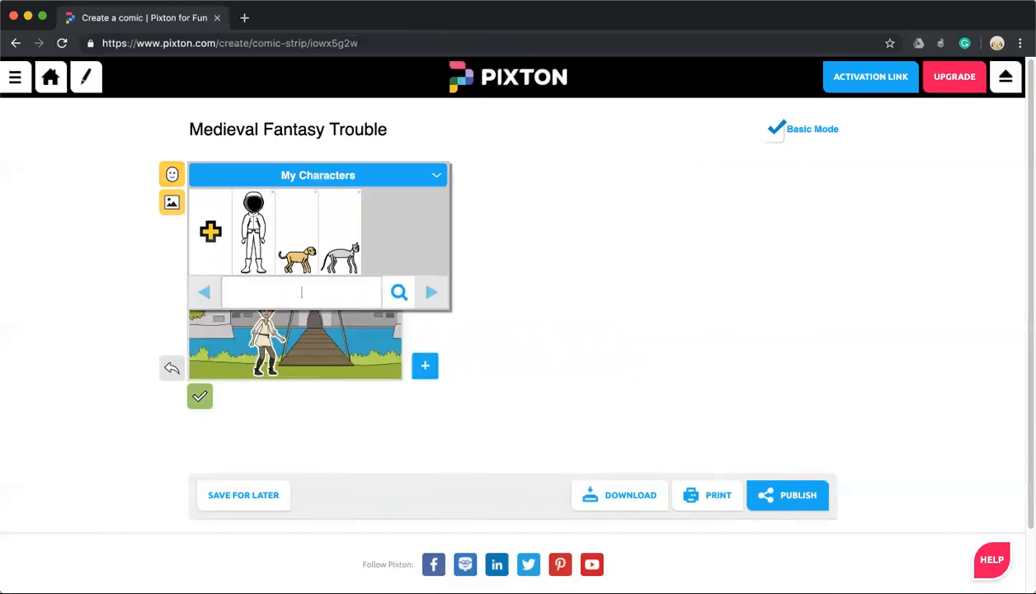
pyautogui.write('man')
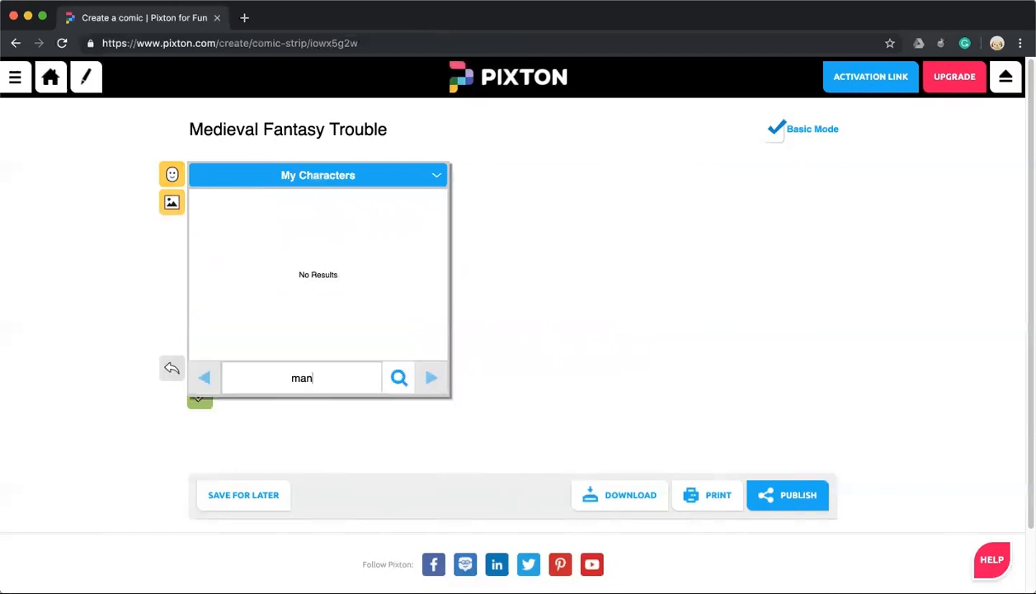
pyautogui.press('BackSpace')
pyautogui.press('BackSpace')
pyautogui.press('BackSpace')
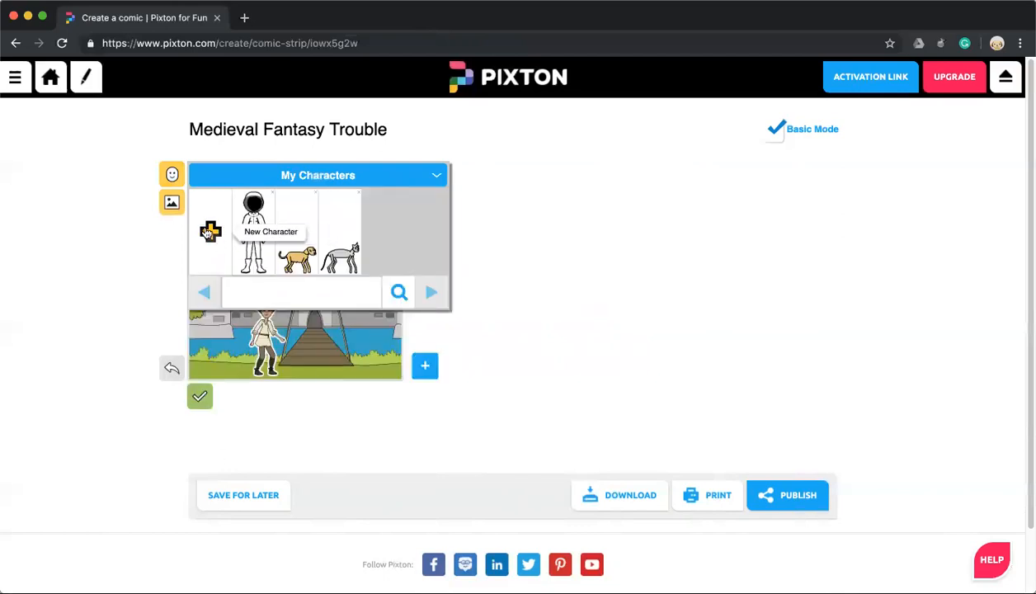
# - Add a unicorn as a new character and place it in front of the castle wall, above the drawbridge
pyautogui.click(244, 248)
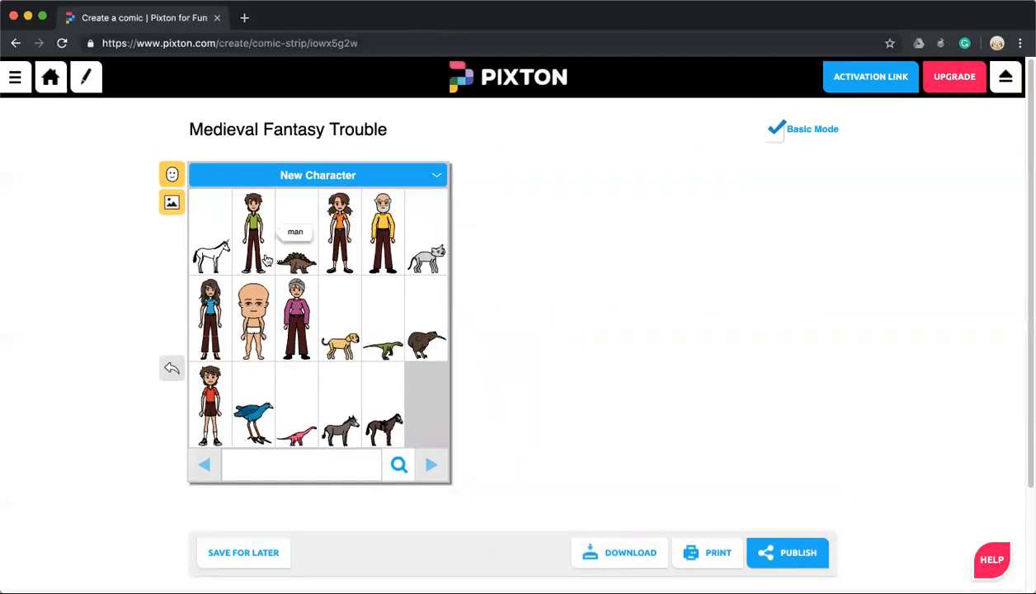
pyautogui.click(207, 254)
pyautogui.moveTo(353, 323); pyautogui.dragTo(299, 252)
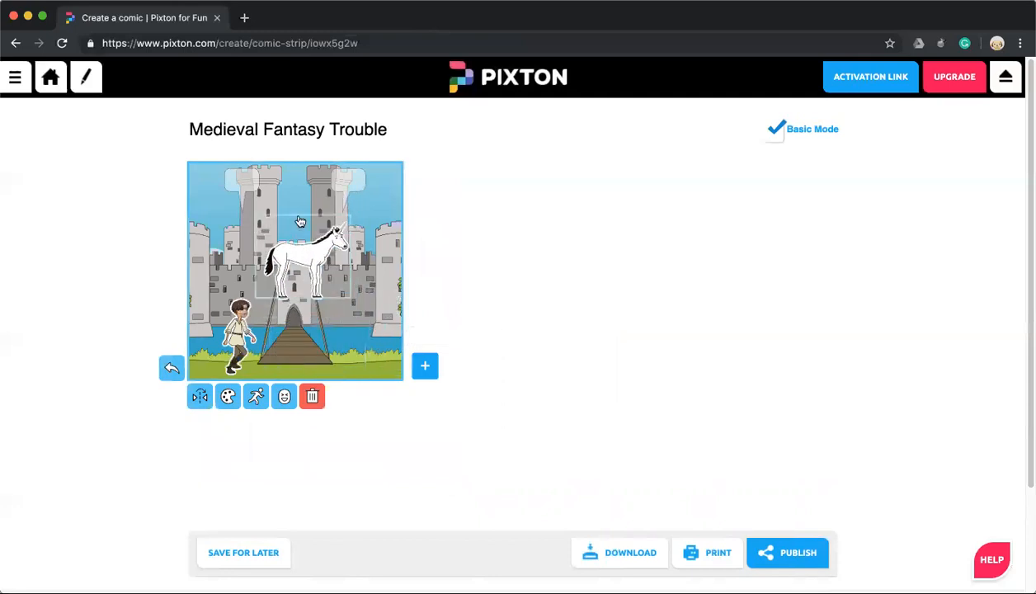
pyautogui.click(387, 256)
pyautogui.click(313, 255)
pyautogui.click(288, 301)
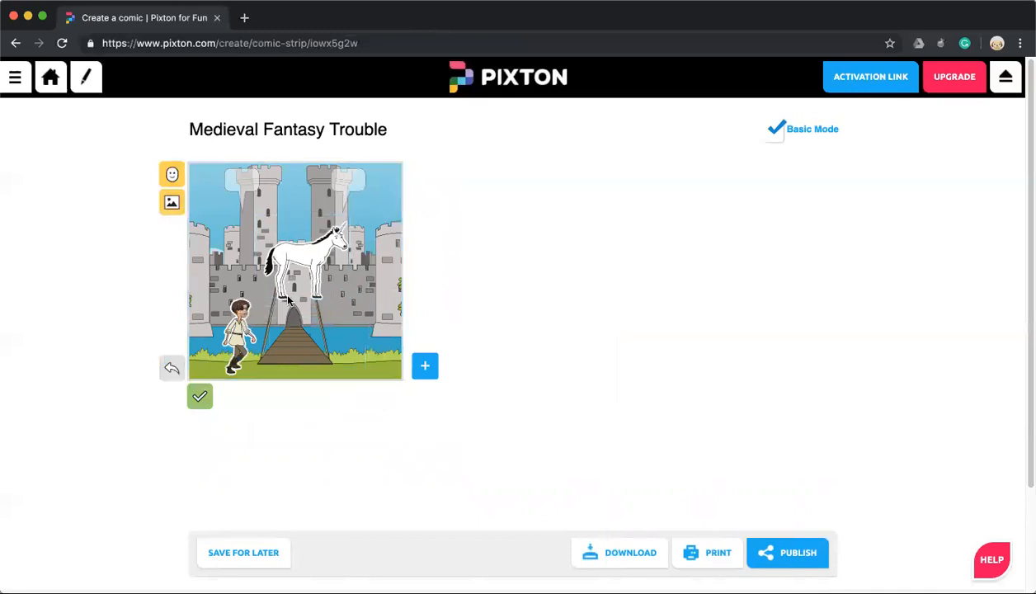
# - Move the unicorn down so that it stands on the drawbridge, and keep it selected
pyautogui.click(311, 293)
pyautogui.moveTo(312, 297); pyautogui.dragTo(315, 324)
pyautogui.click(301, 275)
pyautogui.click(288, 299)
pyautogui.click(331, 215)
pyautogui.click(321, 316)
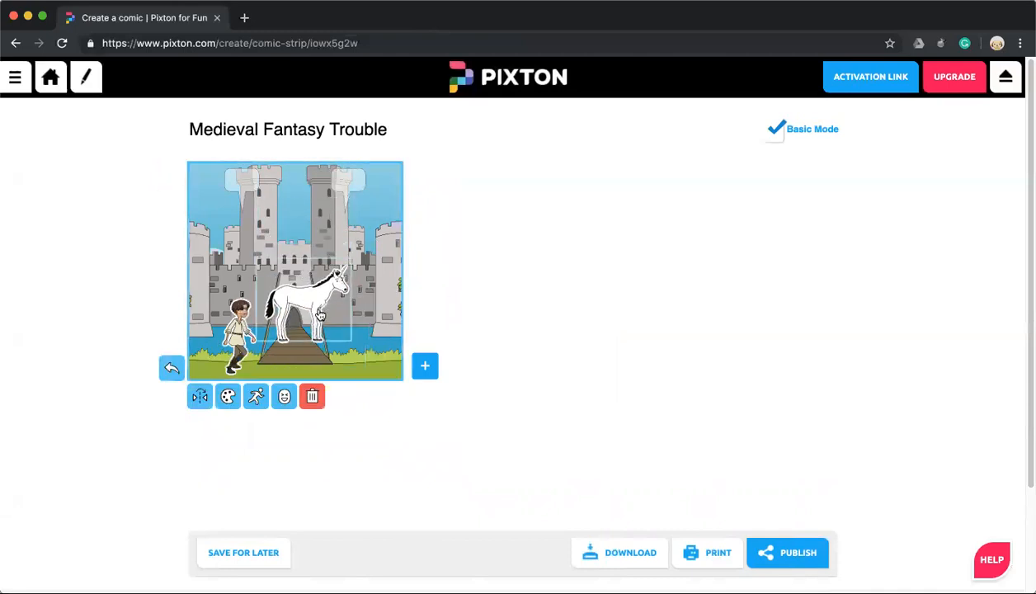
# - Recolor the unicorn's coat to brown with white patches
pyautogui.click(230, 396)
pyautogui.click(310, 390)
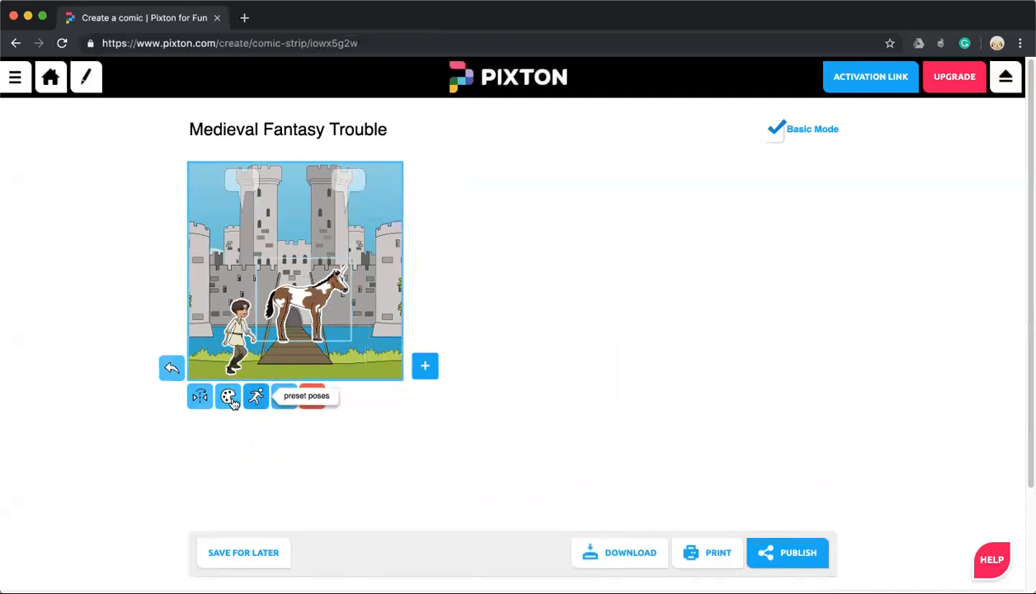
# - Try flipping the unicorn horizontally back and forth
pyautogui.click(198, 397)
pyautogui.click(198, 398)
pyautogui.click(198, 398)
pyautogui.click(199, 397)
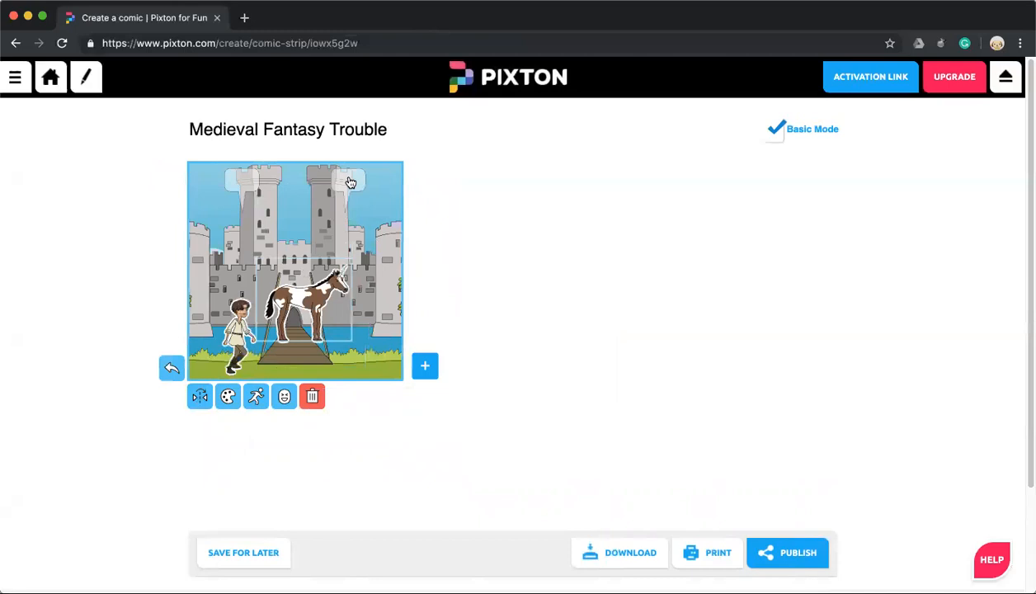
# - Enter "Cool!" in the man's speech bubble and ":)" in the unicorn's speech bubble, and finish the first panel
pyautogui.click(238, 182)
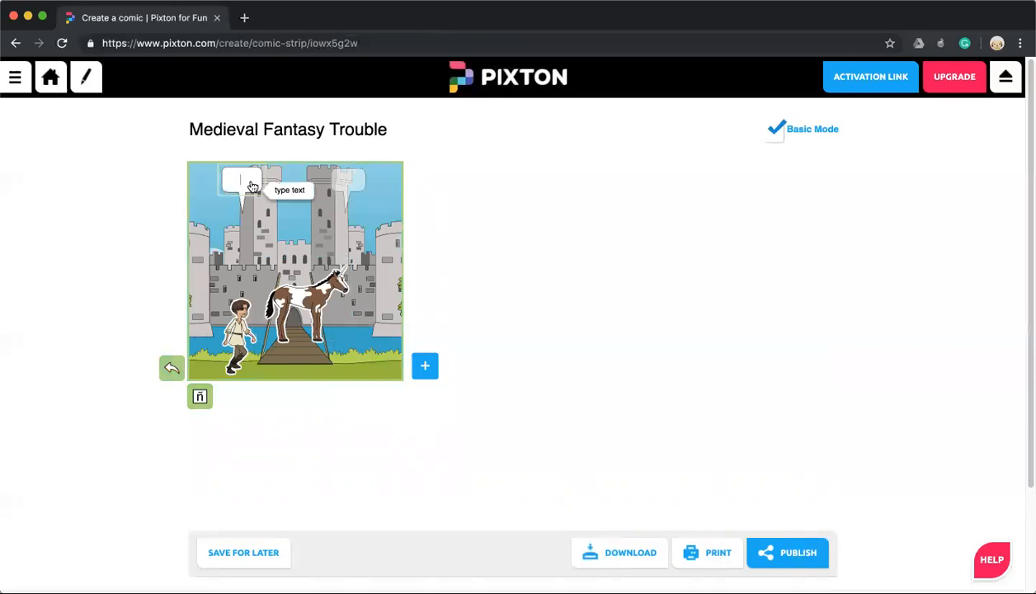
pyautogui.write('Cool!')
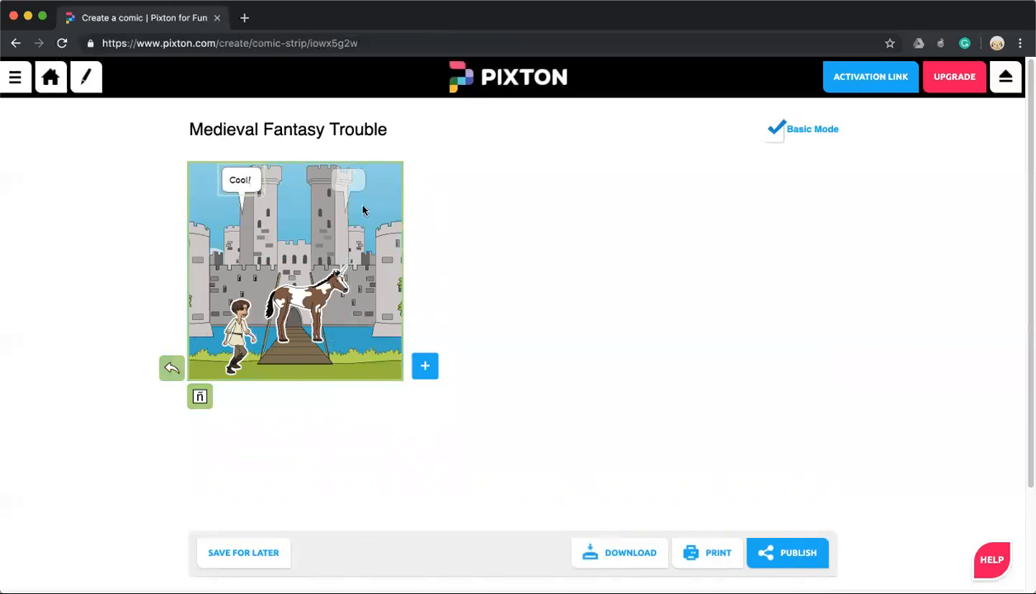
pyautogui.click(347, 179)
pyautogui.write(':)')
pyautogui.click(426, 158)
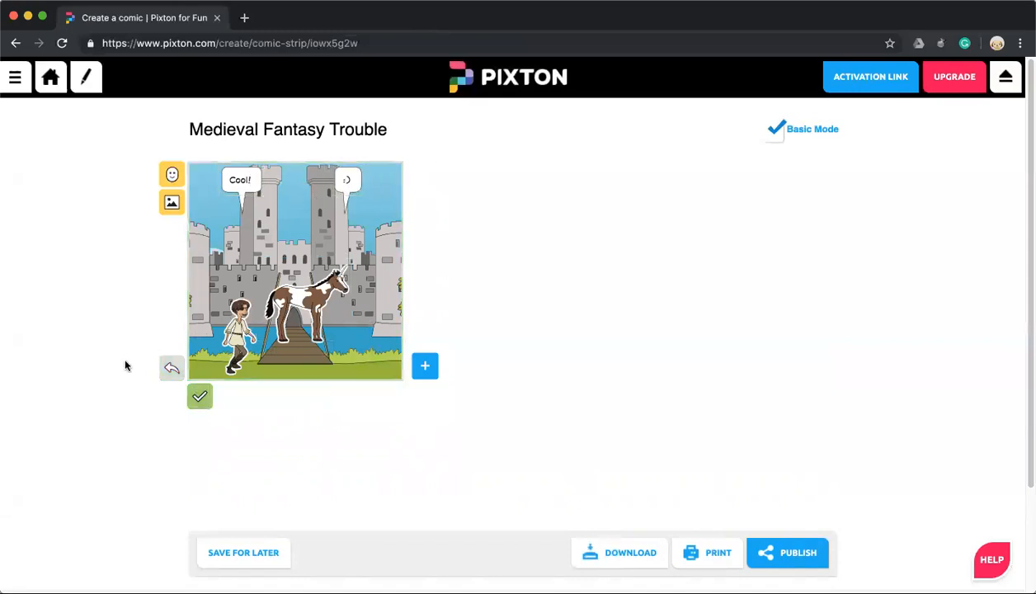
pyautogui.click(199, 397)
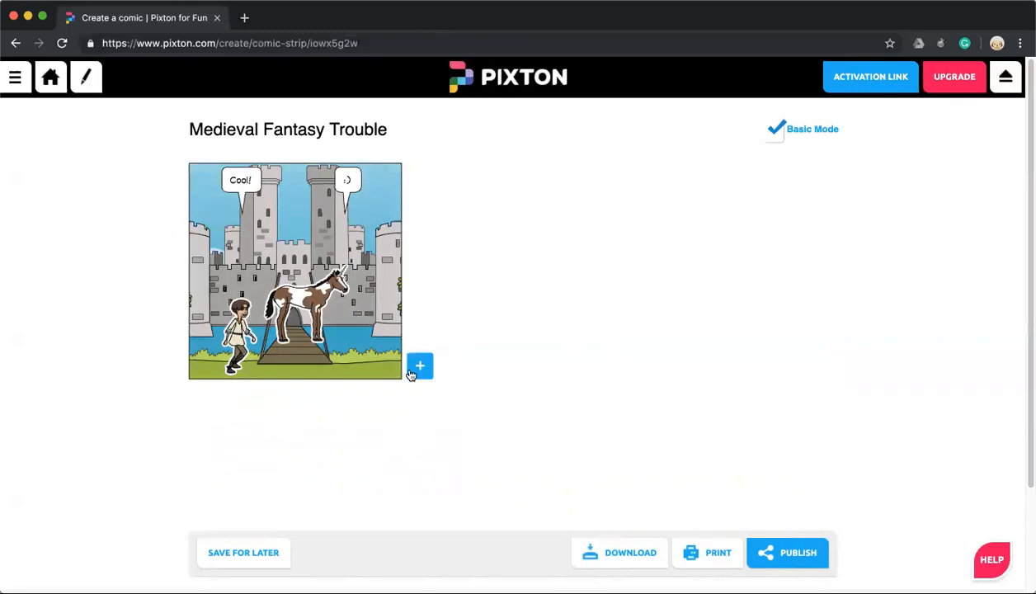
# - Add a second panel and replace its castle background with the amusement park scene showing a red ride car with two seats
pyautogui.click(419, 368)
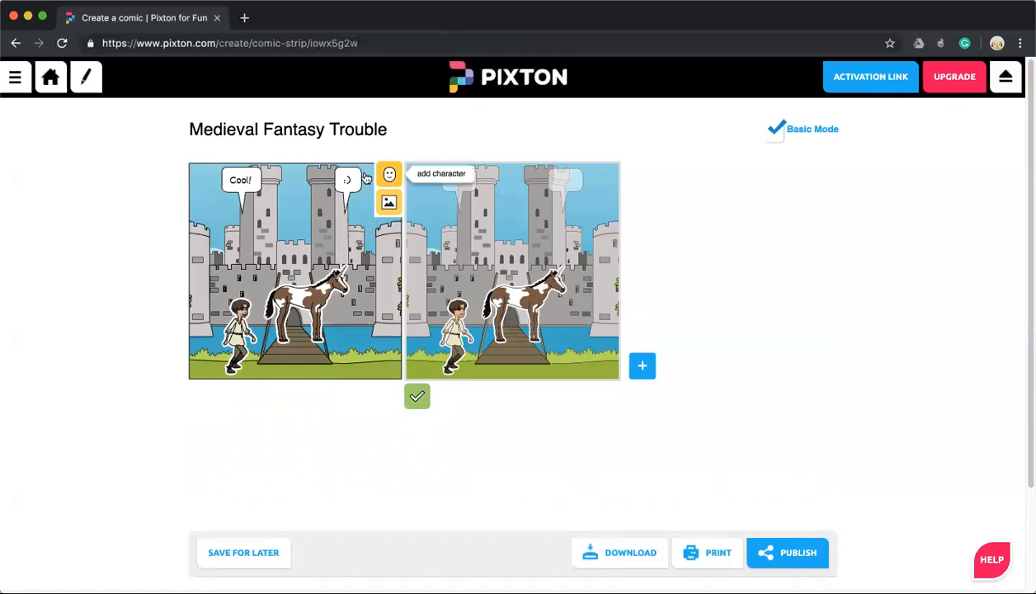
pyautogui.click(388, 202)
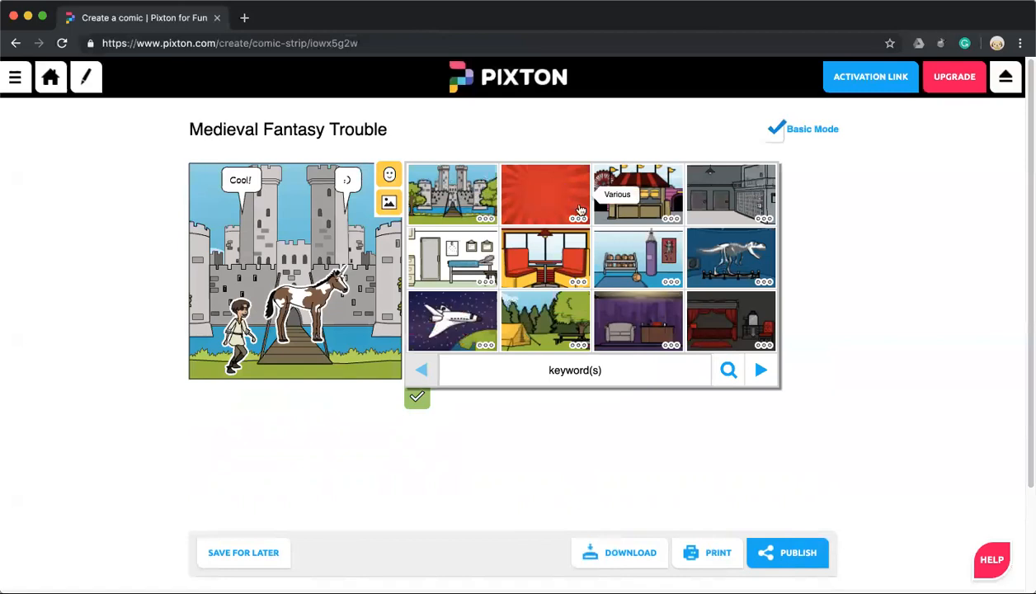
pyautogui.click(639, 178)
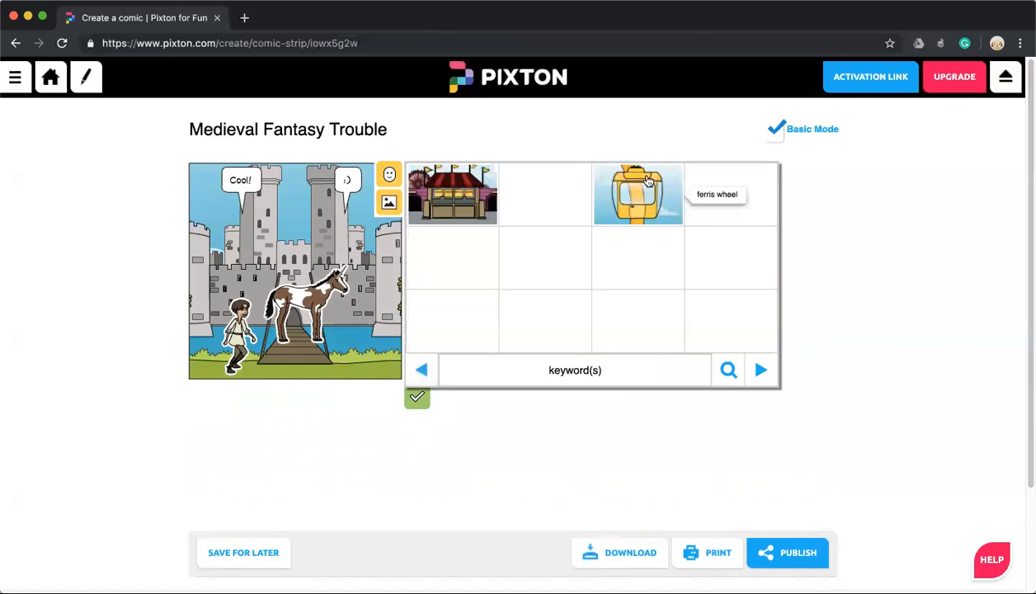
pyautogui.click(611, 198)
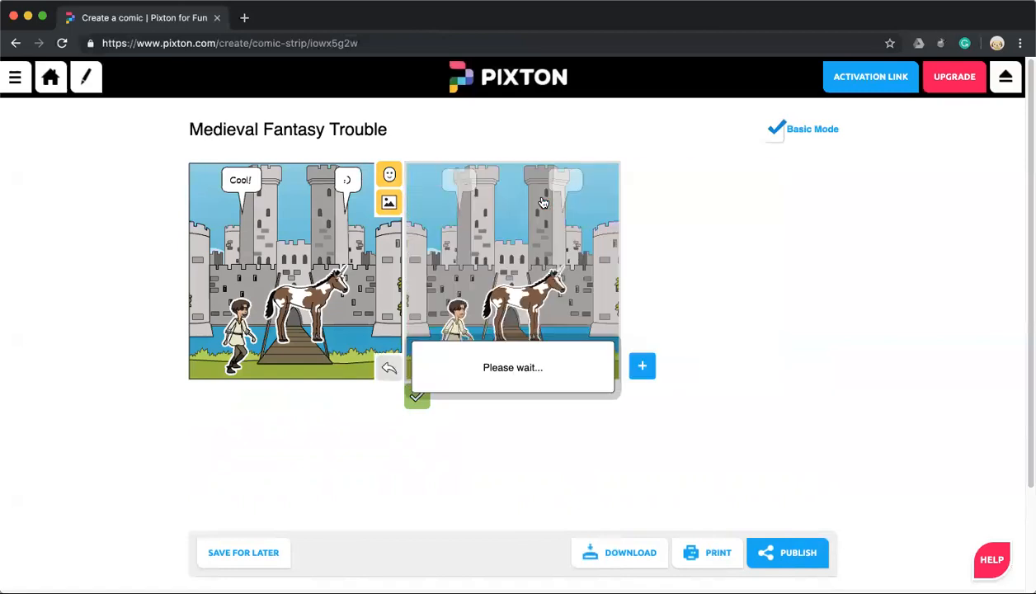
pyautogui.click(532, 274)
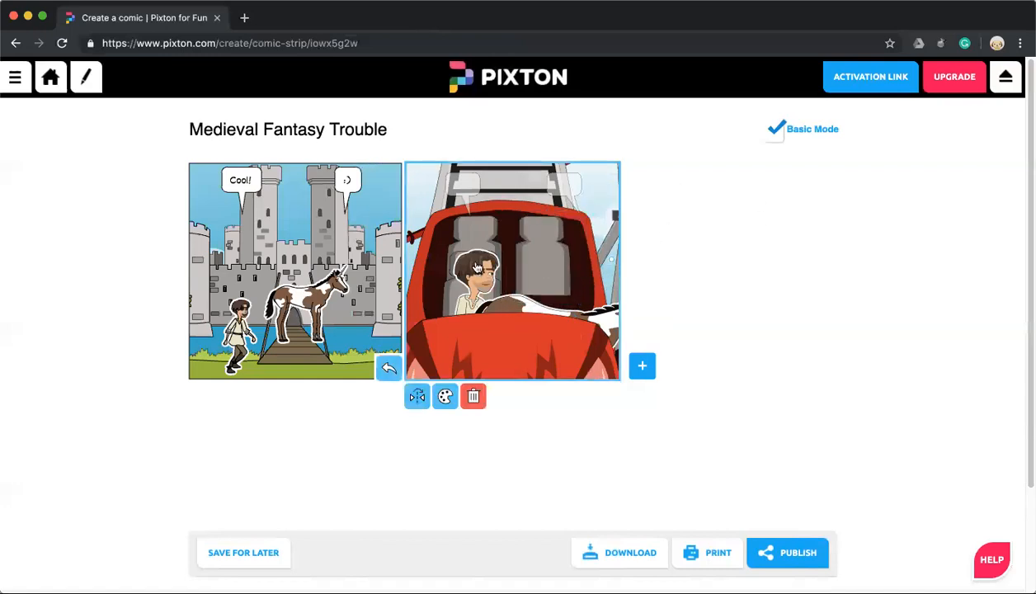
# - Move the unicorn in the second panel across the ride car so that its head and horn are inside the frame
pyautogui.moveTo(472, 239)
pyautogui.mouseDown()
pyautogui.moveTo(546, 233)
pyautogui.moveTo(477, 238)
pyautogui.mouseUp()
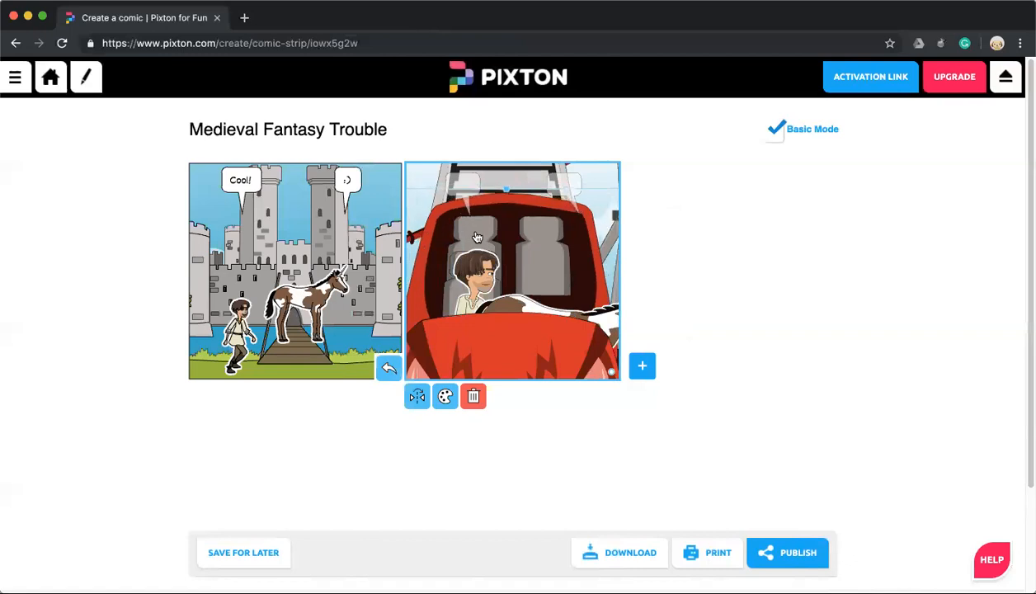
pyautogui.click(594, 313)
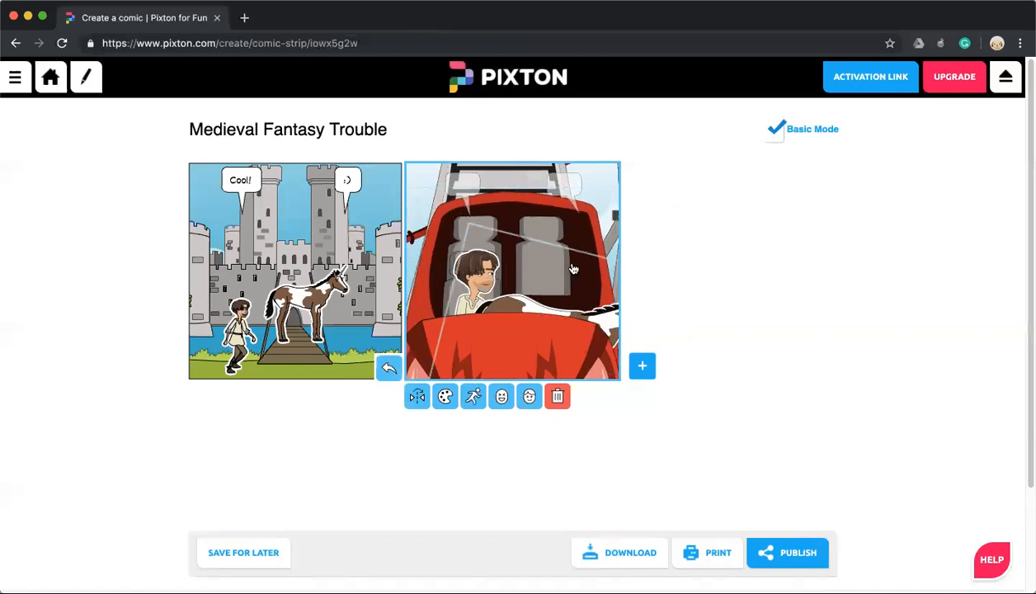
pyautogui.moveTo(600, 310); pyautogui.dragTo(555, 294)
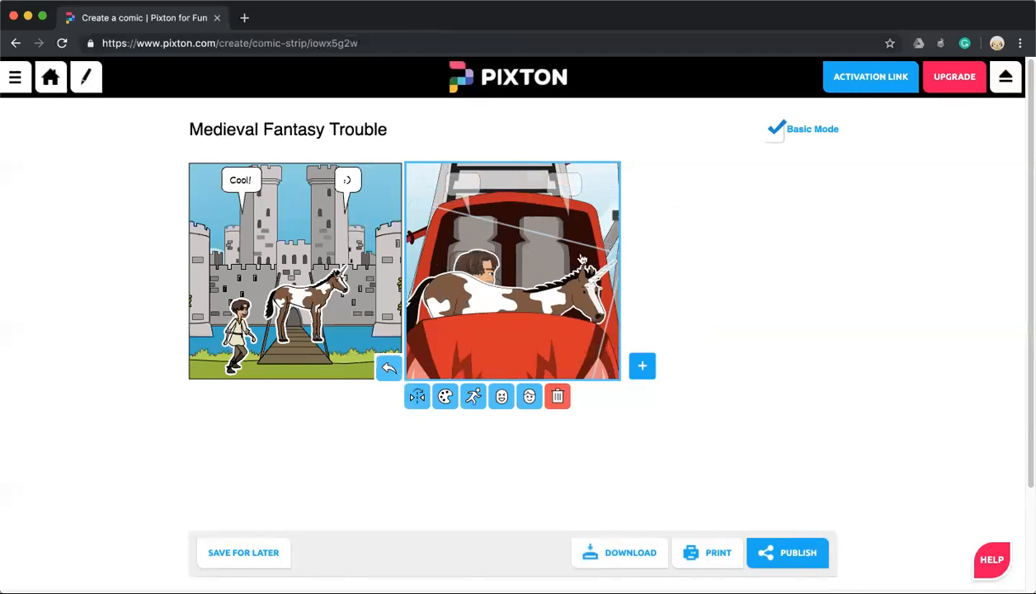
# - Recolor the ride car's upper body around the seats white in the second panel, and save the comic for later
pyautogui.click(504, 230)
pyautogui.moveTo(509, 187); pyautogui.dragTo(532, 188)
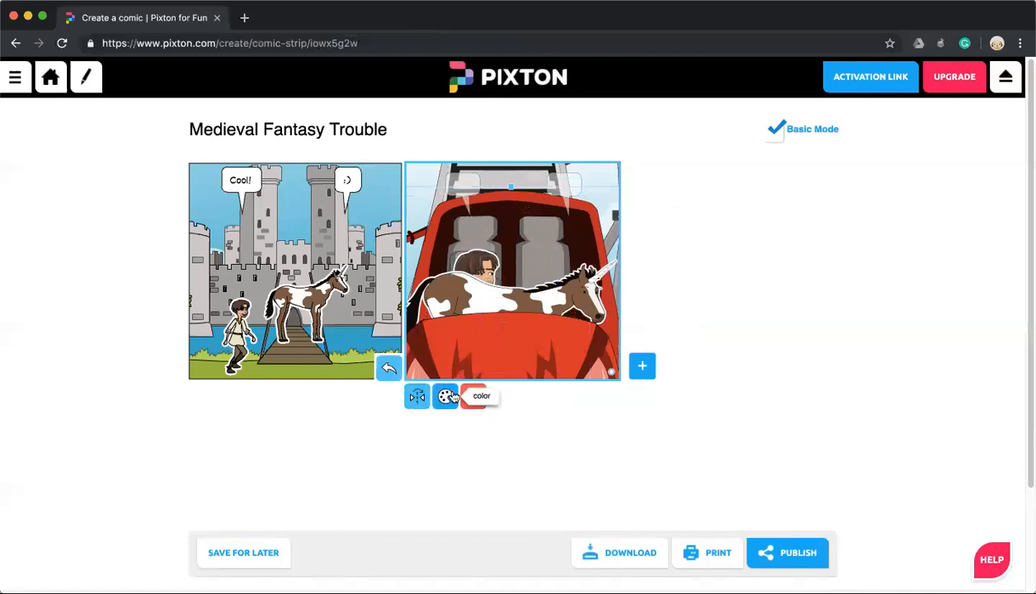
pyautogui.click(446, 396)
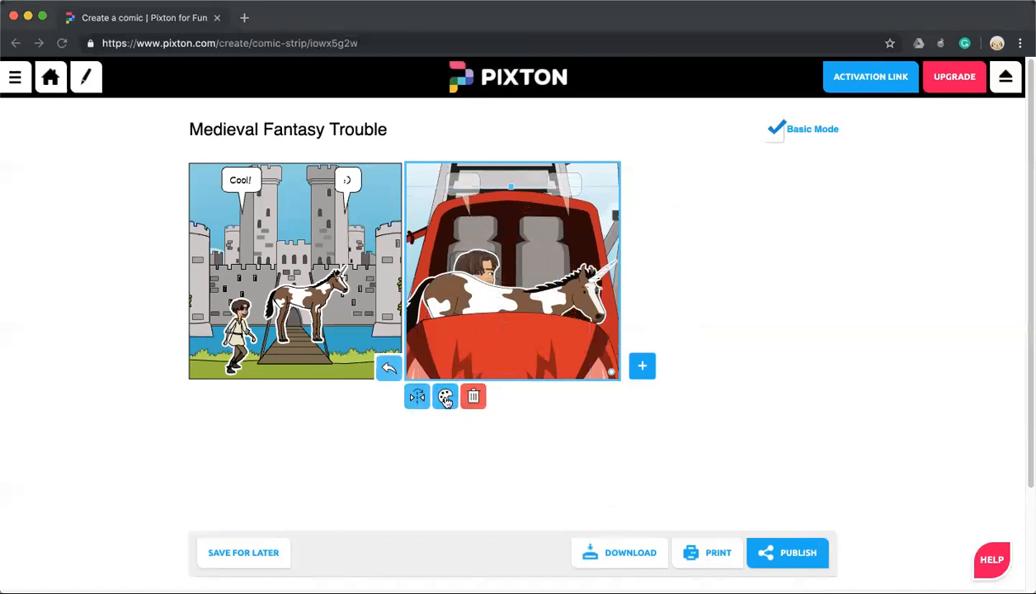
pyautogui.click(445, 397)
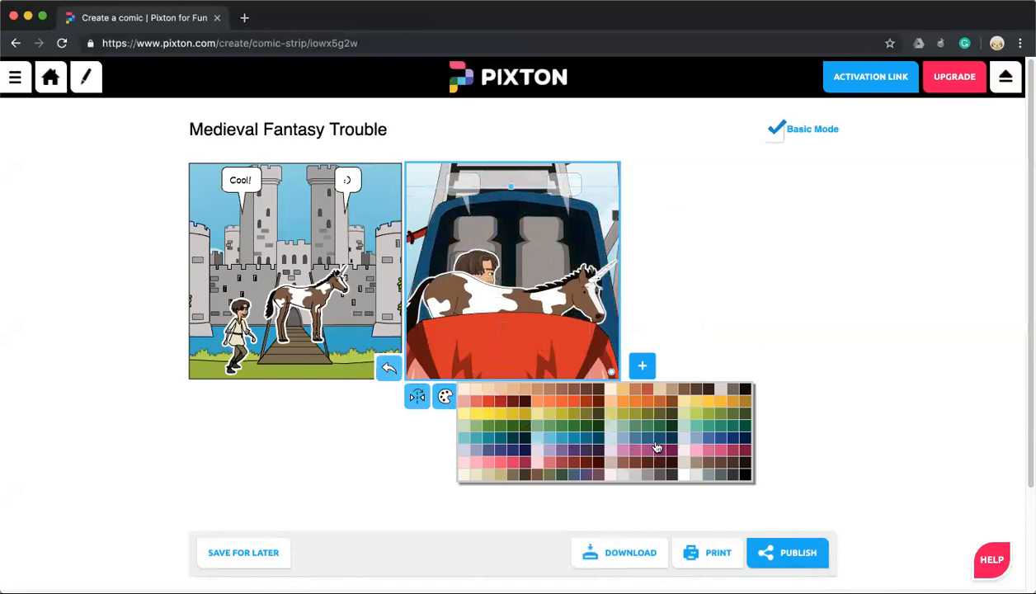
pyautogui.click(681, 478)
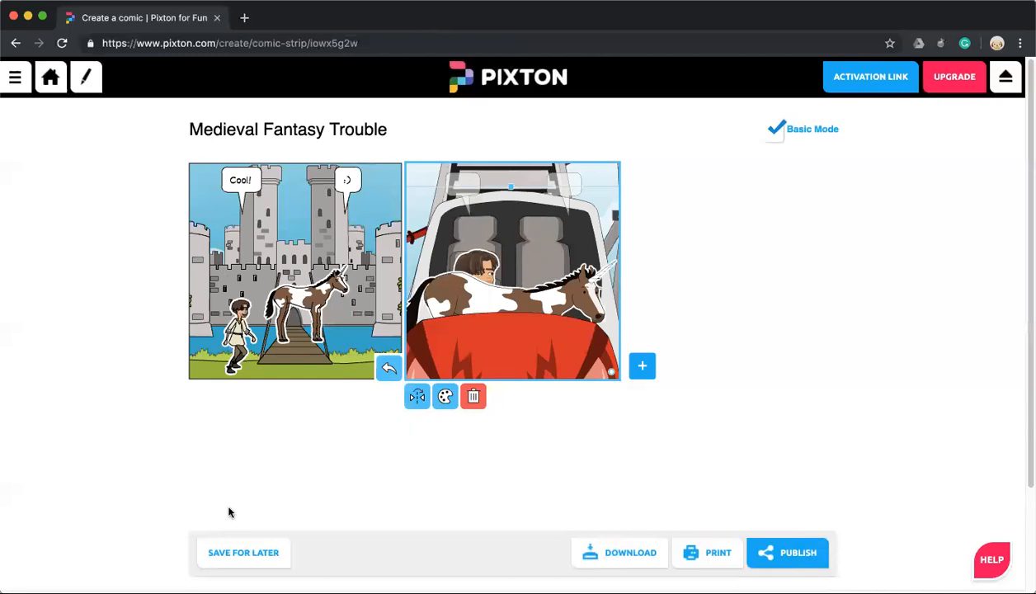
pyautogui.click(231, 553)
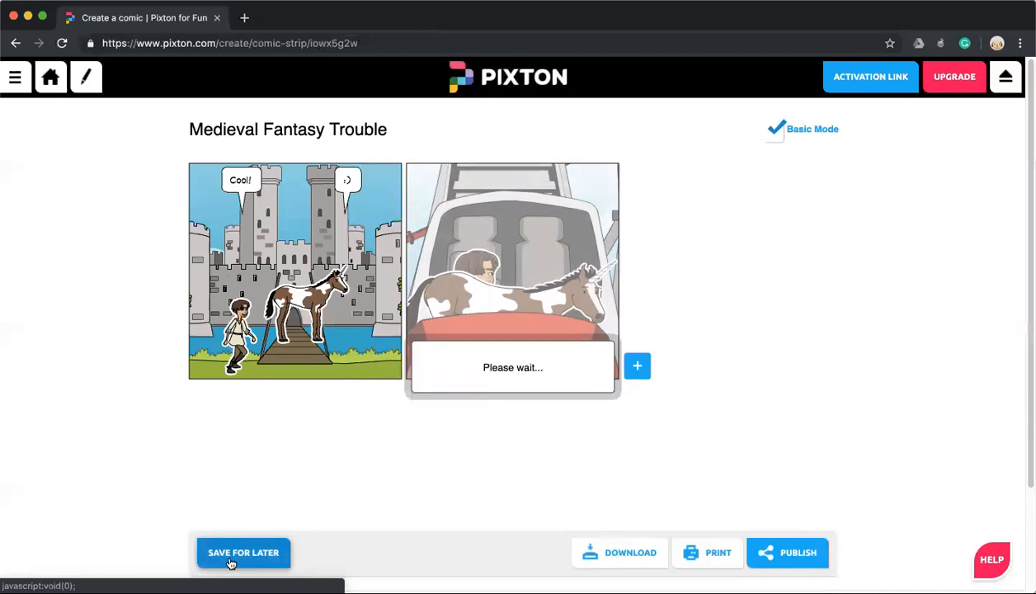